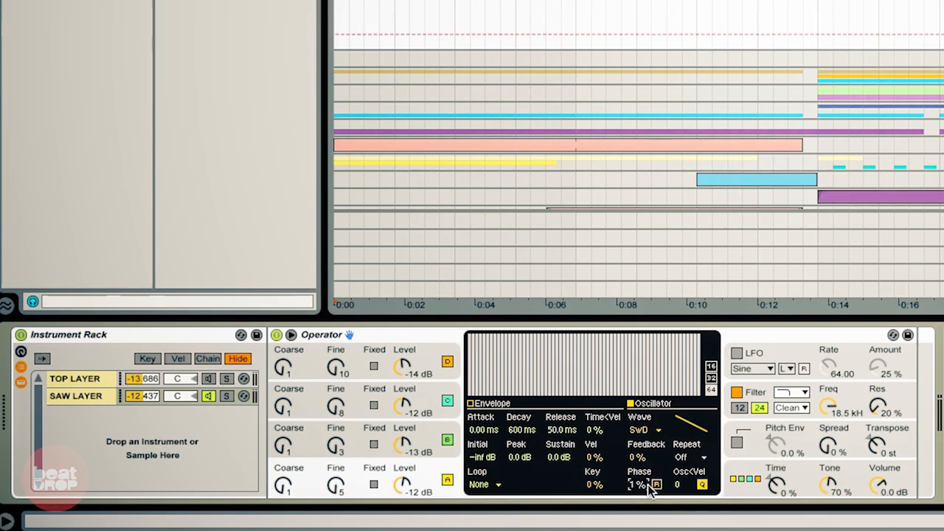
Step: Set oscillator A's Phase to about 20%
left_click_drag(639, 484, 639, 432)
left_click_drag(643, 489, 643, 455)
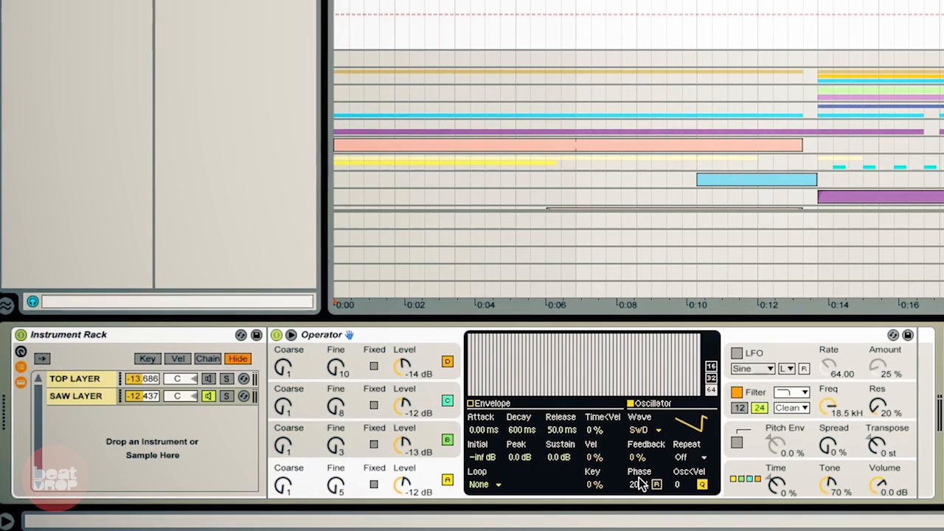
mouse_move(639, 466)
left_mouse_down()
mouse_move(638, 480)
mouse_move(639, 462)
left_mouse_up()
Step: Switch to oscillator C and set its Phase to about 17%
left_click(425, 434)
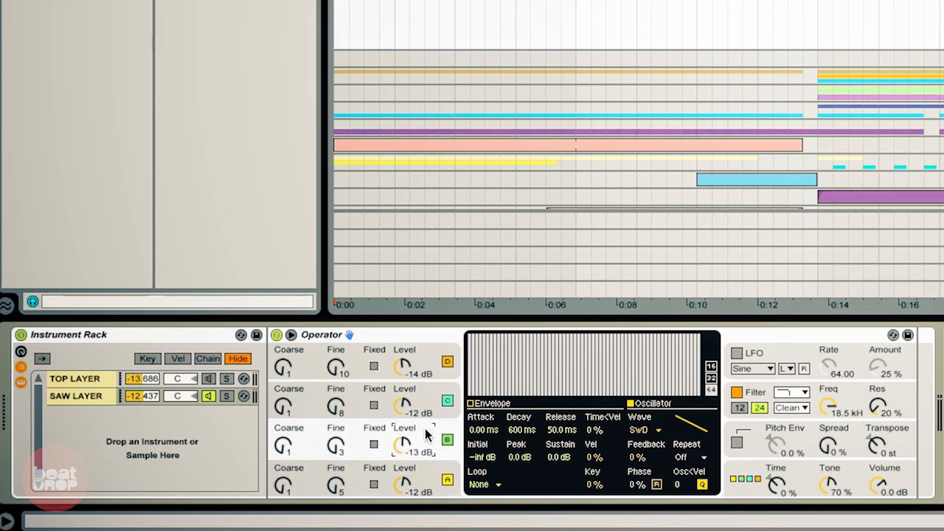
left_click(426, 392)
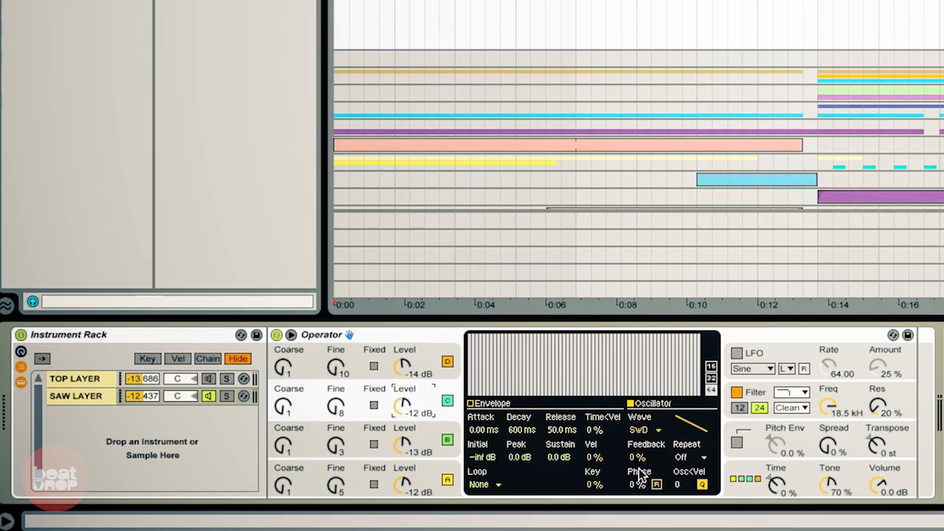
left_click_drag(638, 487, 639, 451)
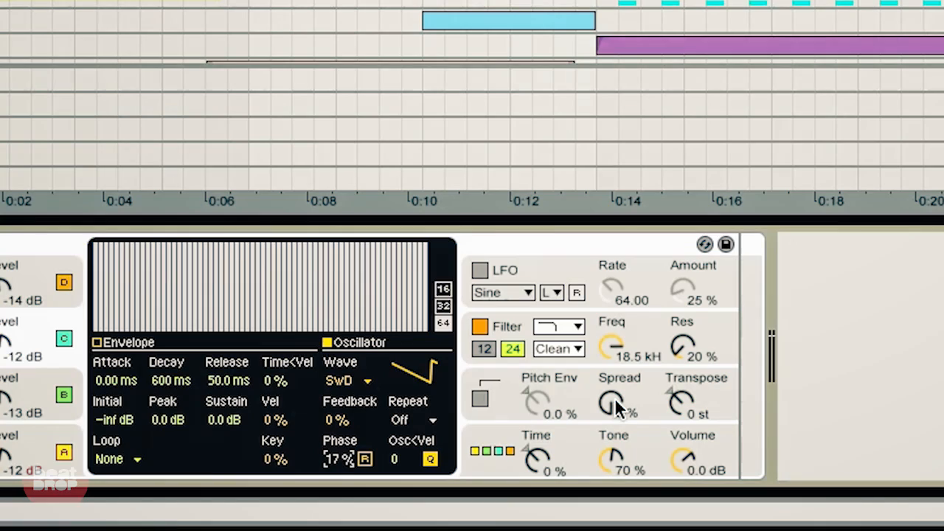
Step: Set Operator's Spread to 73% and its voice count to 14
left_click(619, 408)
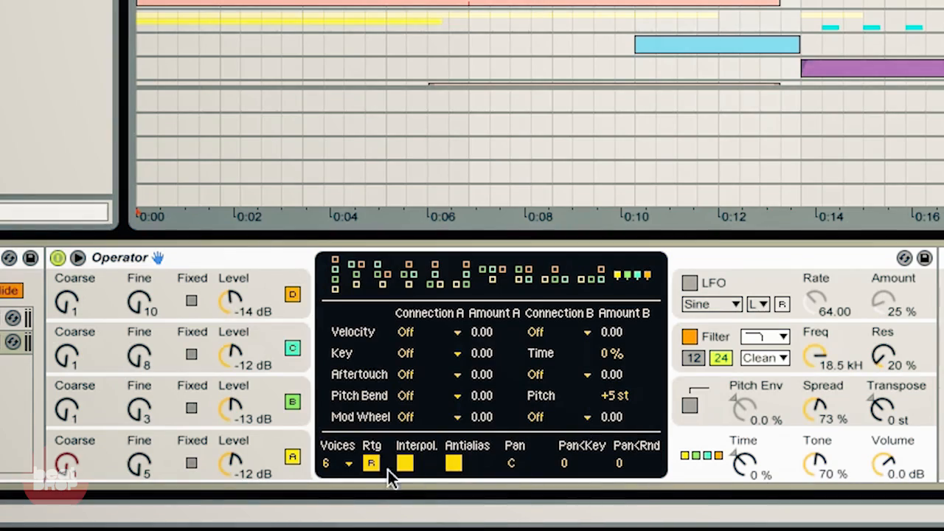
left_click(343, 462)
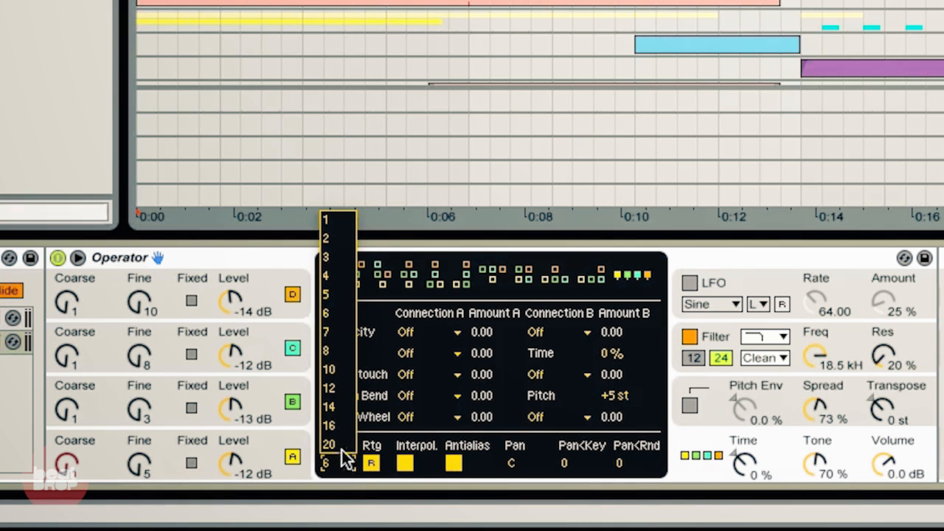
left_click(338, 409)
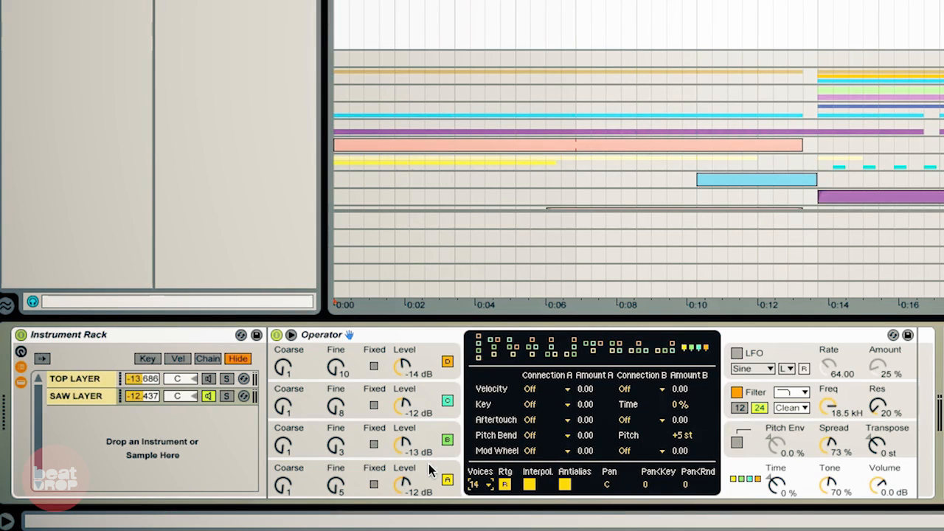
left_click(429, 468)
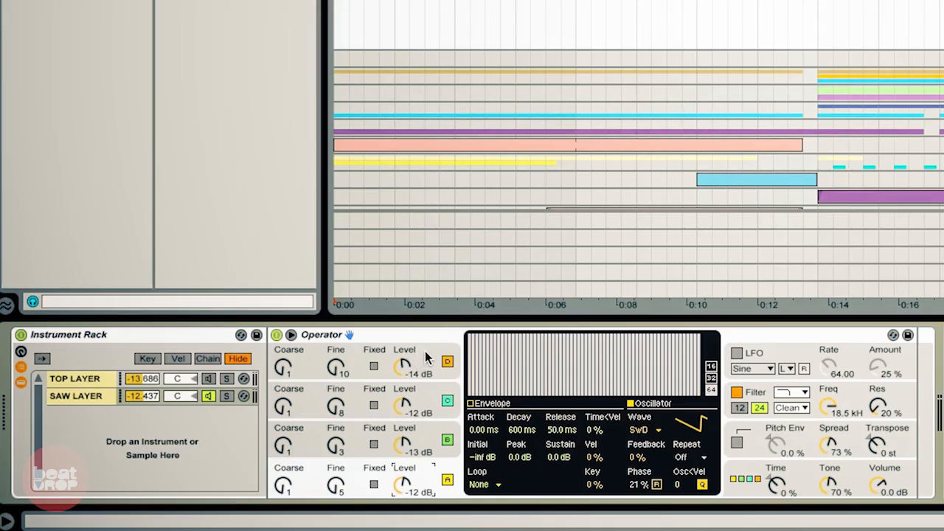
Step: Select oscillator D and open its waveform list to review the available waves, closing it again
left_click(426, 357)
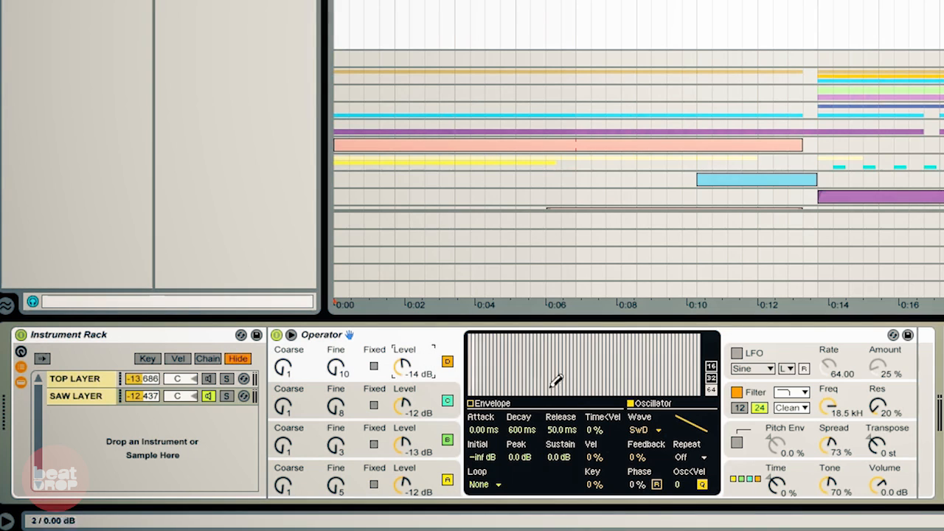
left_click(651, 431)
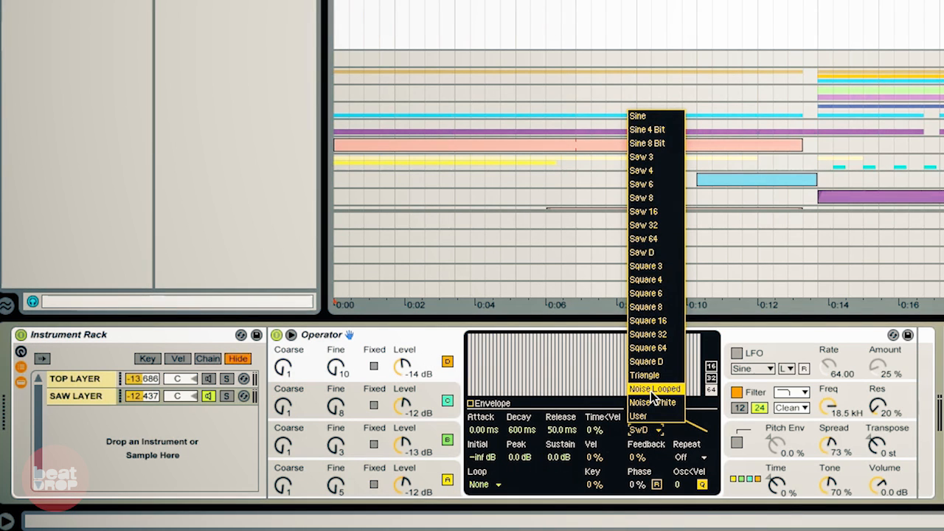
key("Escape")
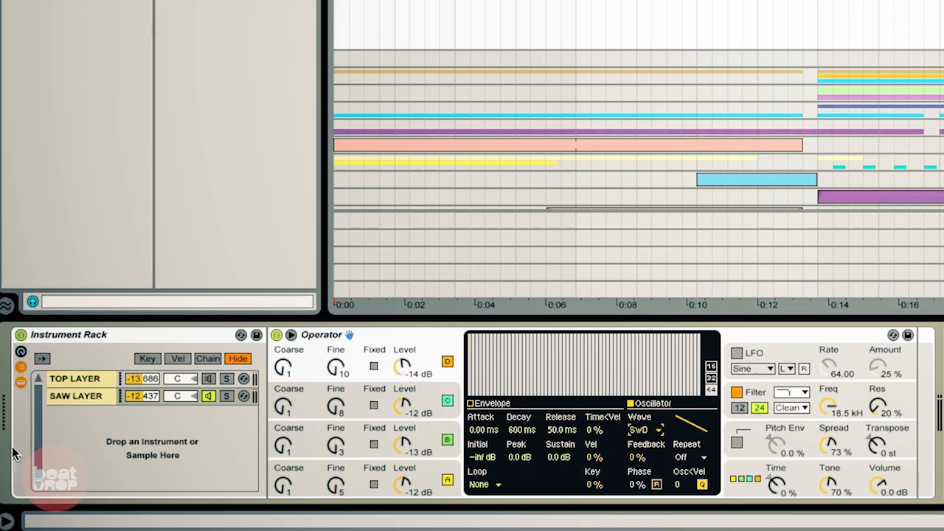
Step: Select oscillator A and set its Feedback to 100%
left_click(434, 477)
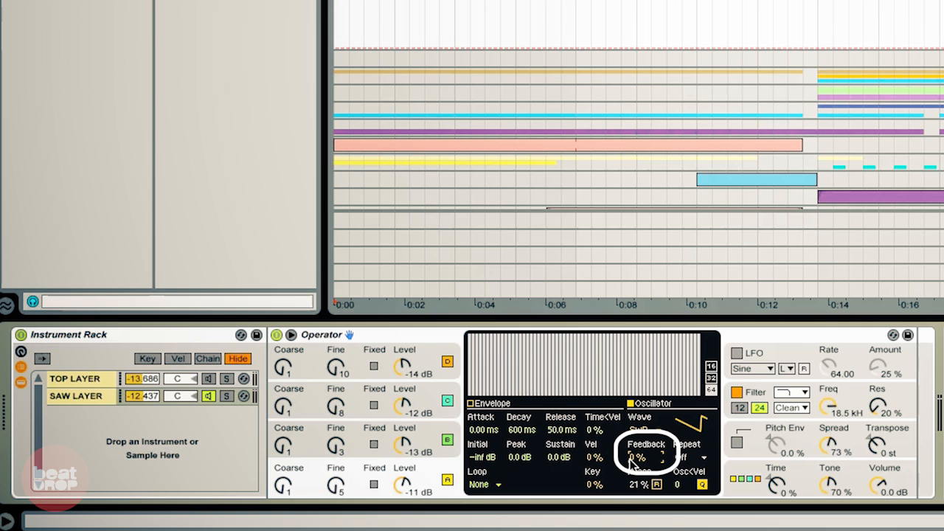
left_click_drag(632, 462, 634, 357)
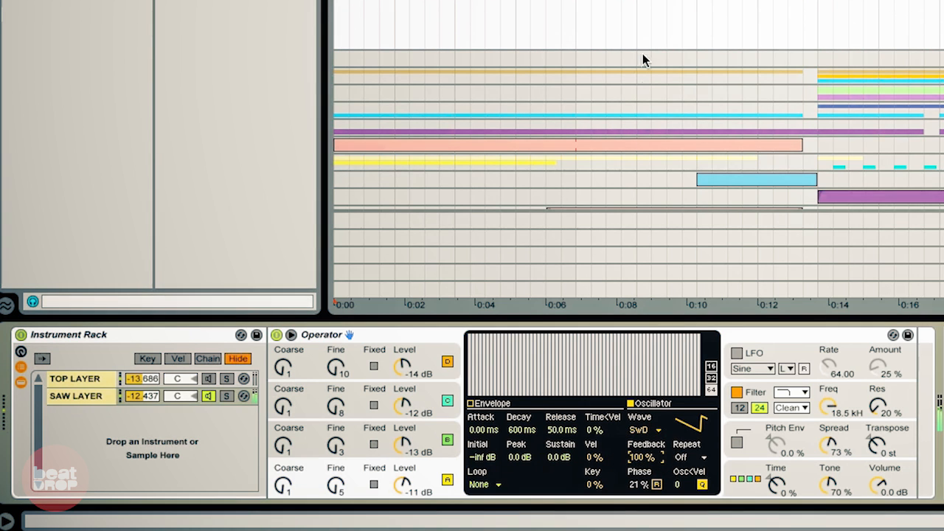
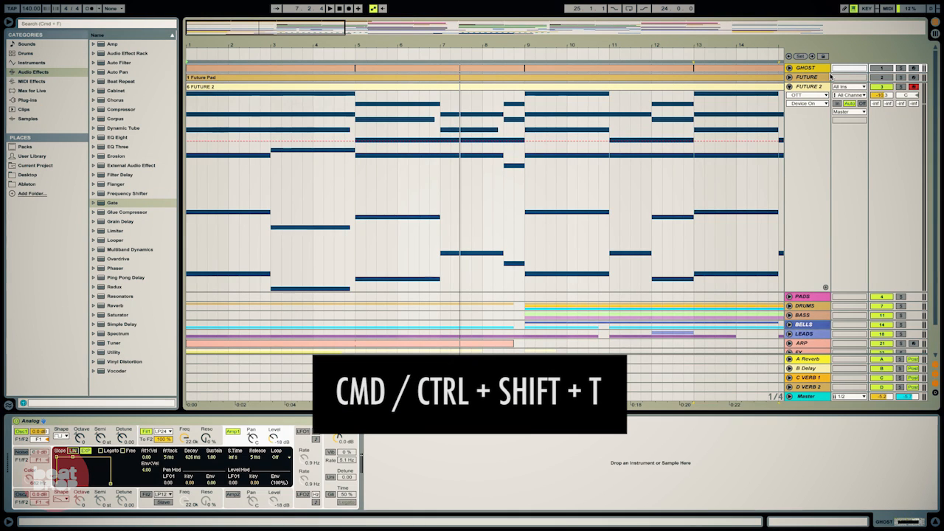
Step: Insert a new MIDI track and rename it GHOST
key("super+shift+t")
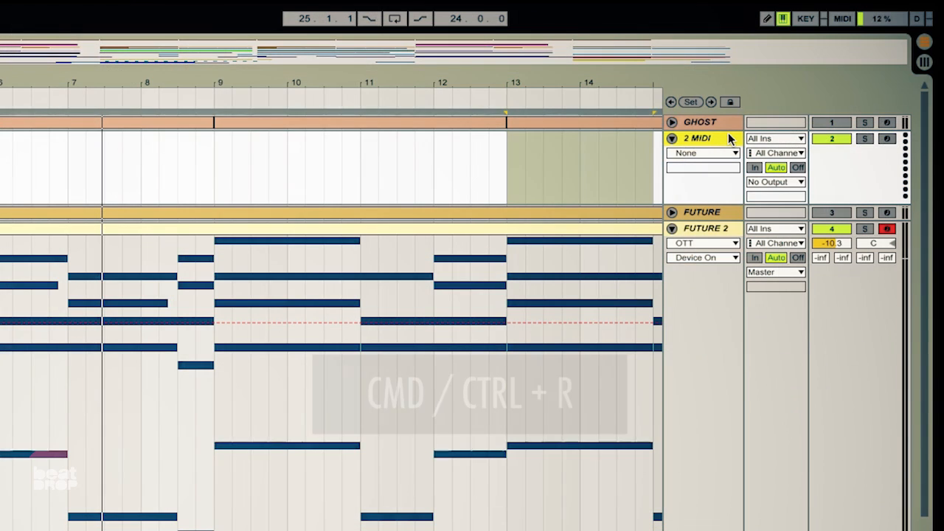
key("super+r")
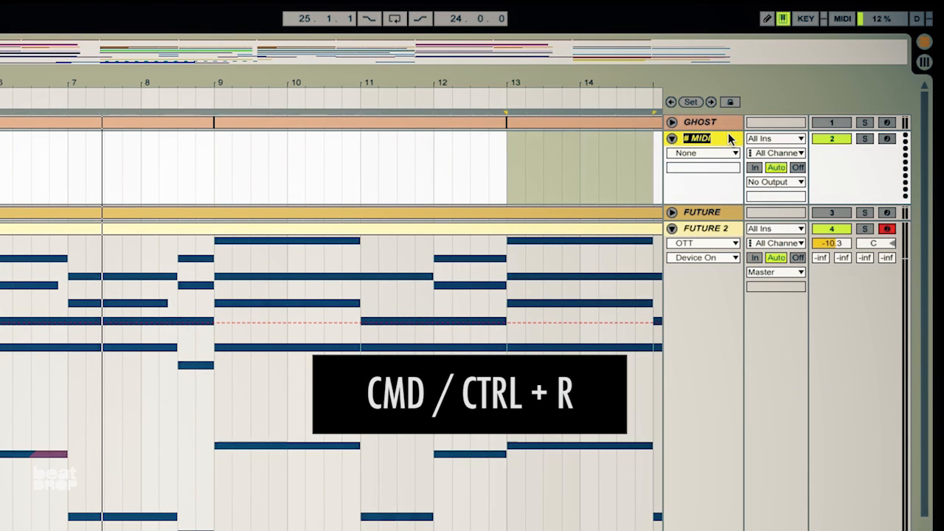
type("GHOST 2")
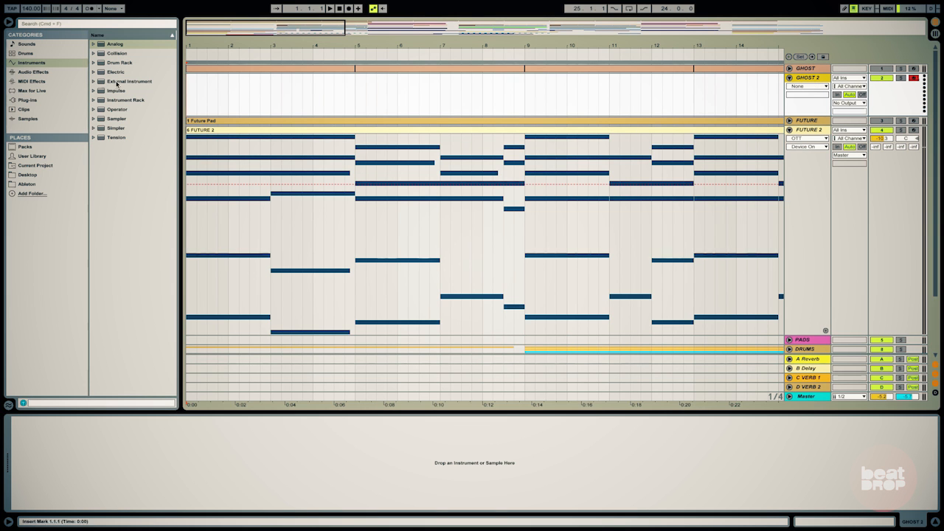
Step: Load the Analog instrument onto the new GHOST track
left_click_drag(114, 45, 159, 491)
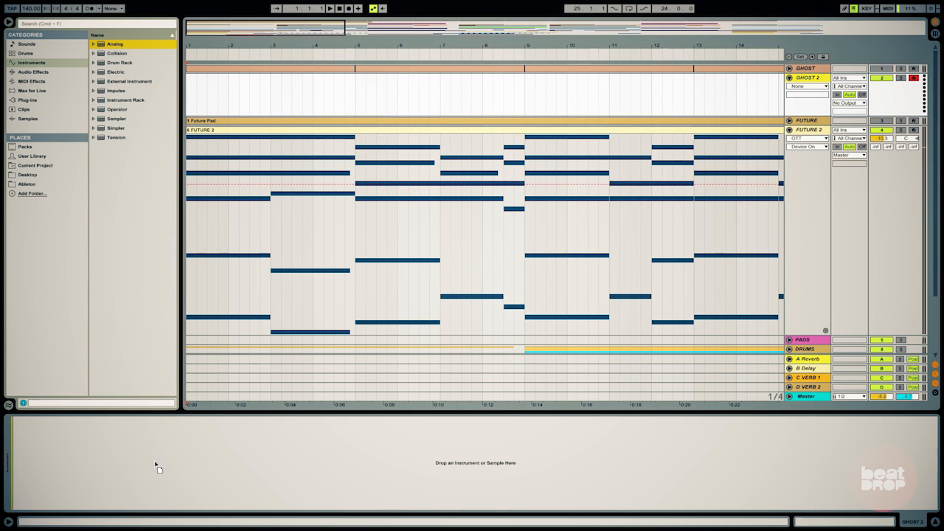
left_click_drag(153, 445, 153, 446)
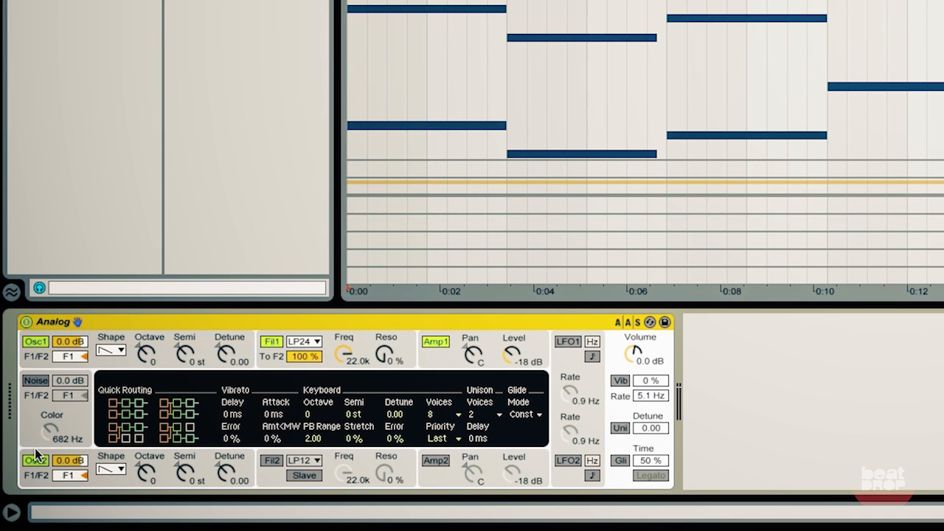
Step: Turn off Analog's second oscillator and switch oscillator 1's shape to a square wave
left_click(34, 460)
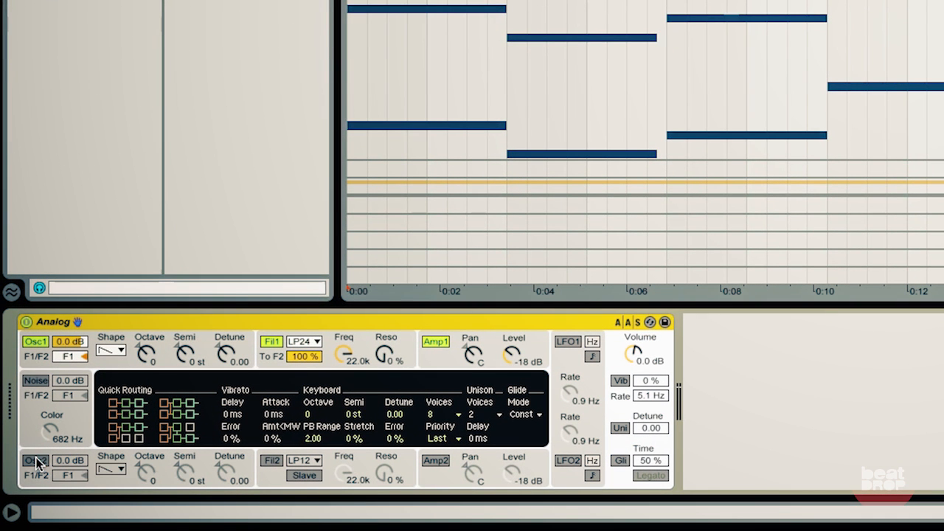
left_click(122, 352)
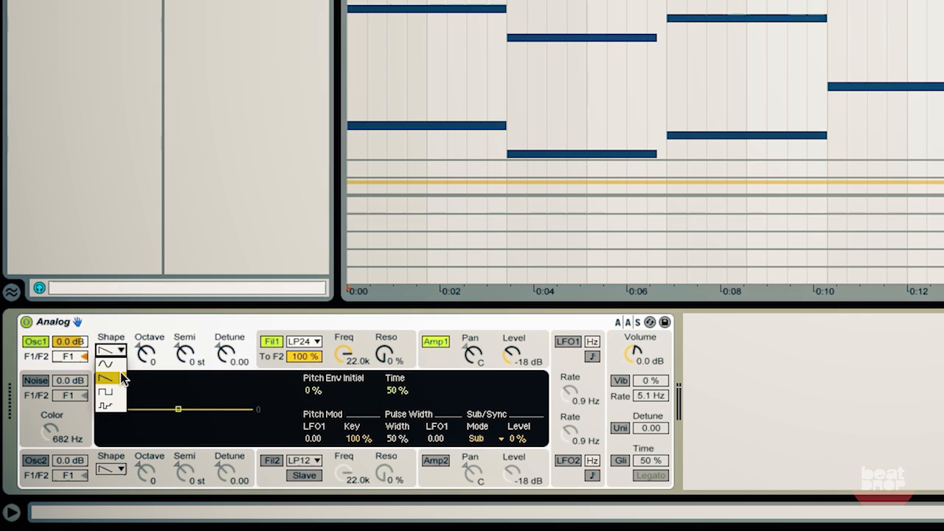
left_click(121, 392)
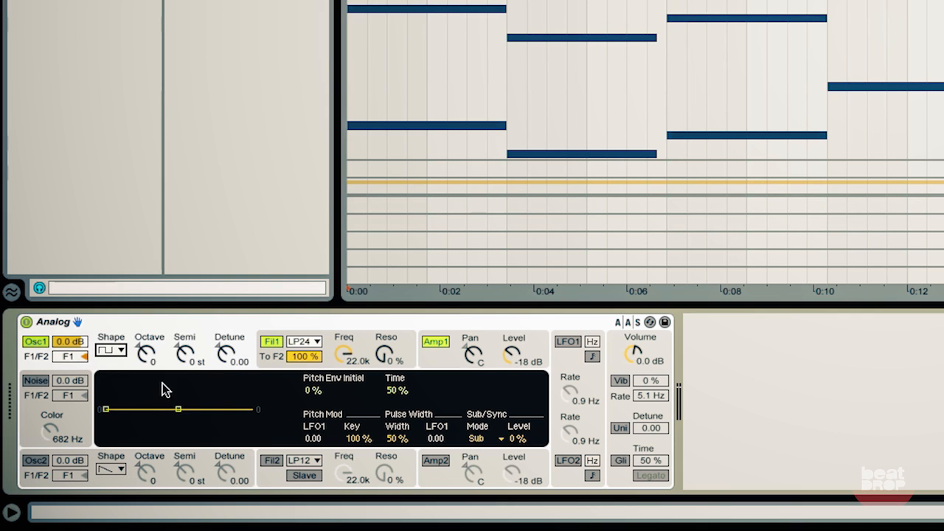
Step: Open the Amp1 envelope, raise its sustain to 1.00 and shorten the release
left_click(445, 349)
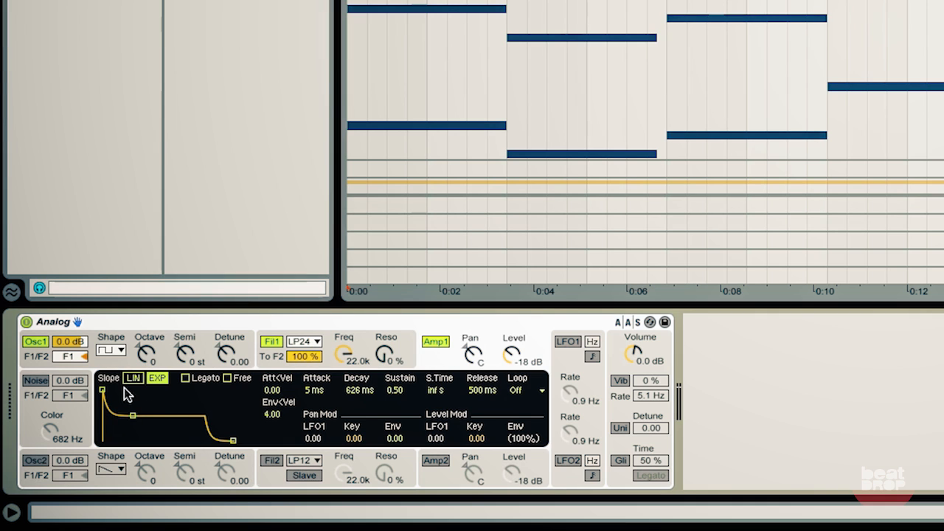
left_click_drag(133, 418, 145, 402)
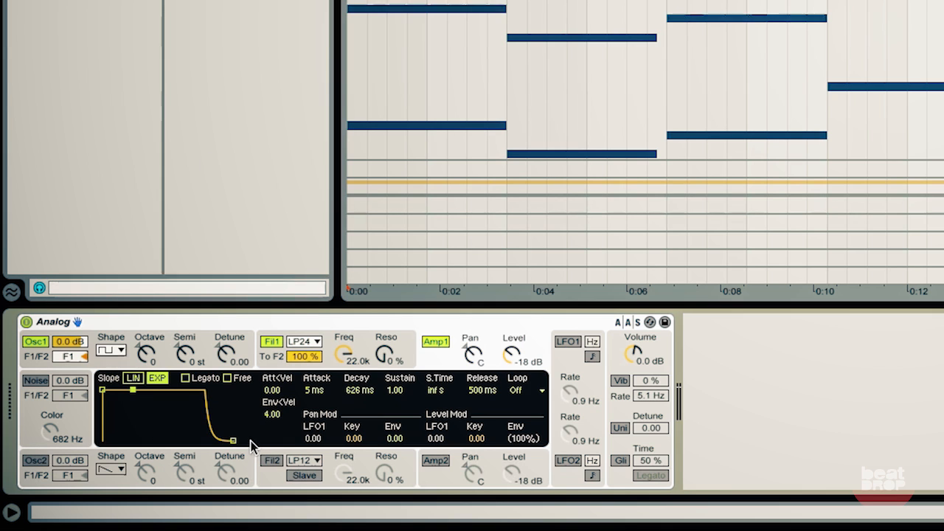
left_click_drag(234, 442, 205, 443)
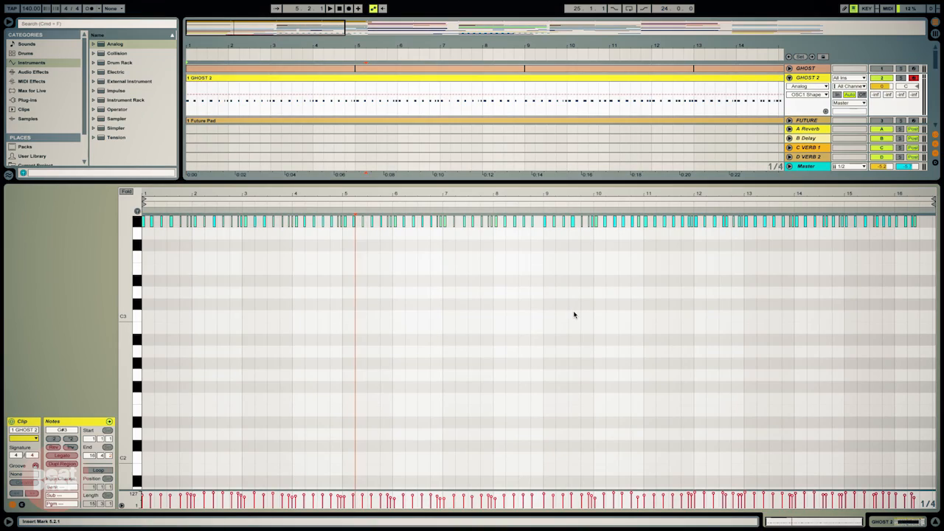
Step: Select all notes in the GHOST 2 clip and quantize them to 1/16
key("super+a")
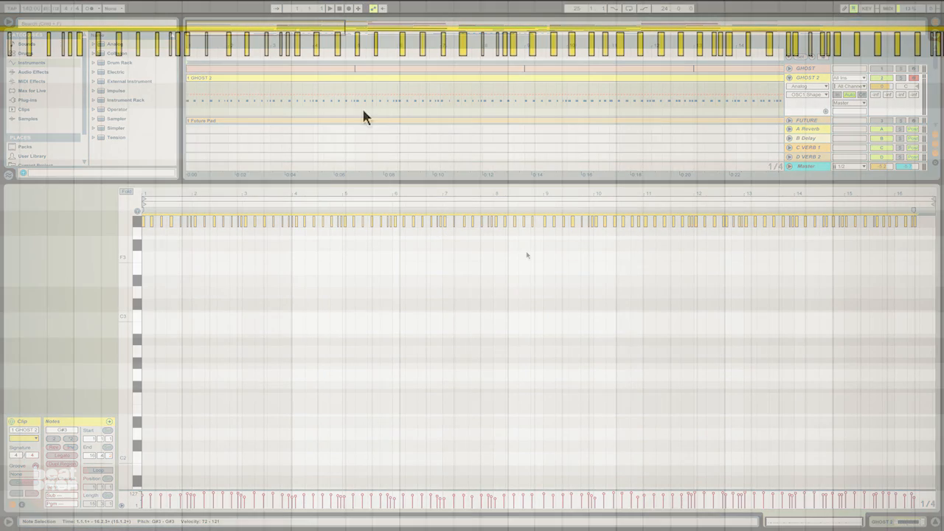
right_click(524, 251)
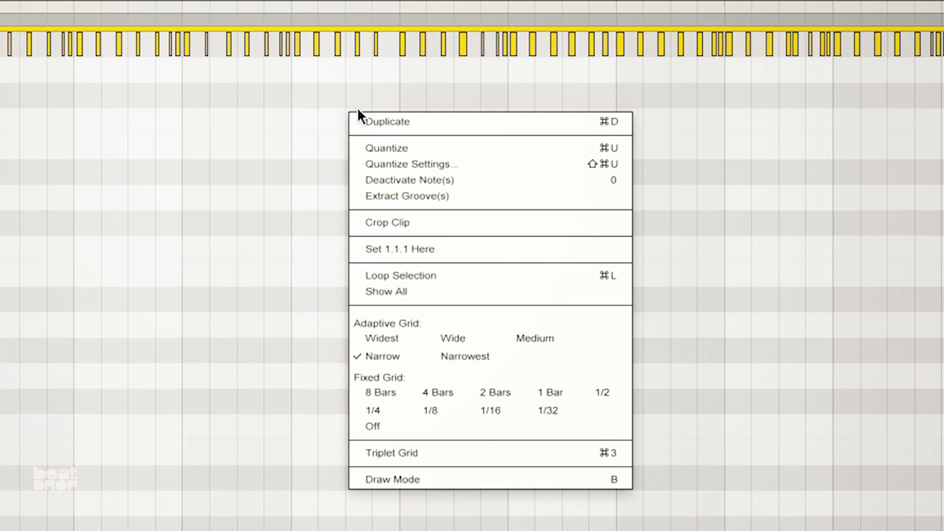
left_click(383, 161)
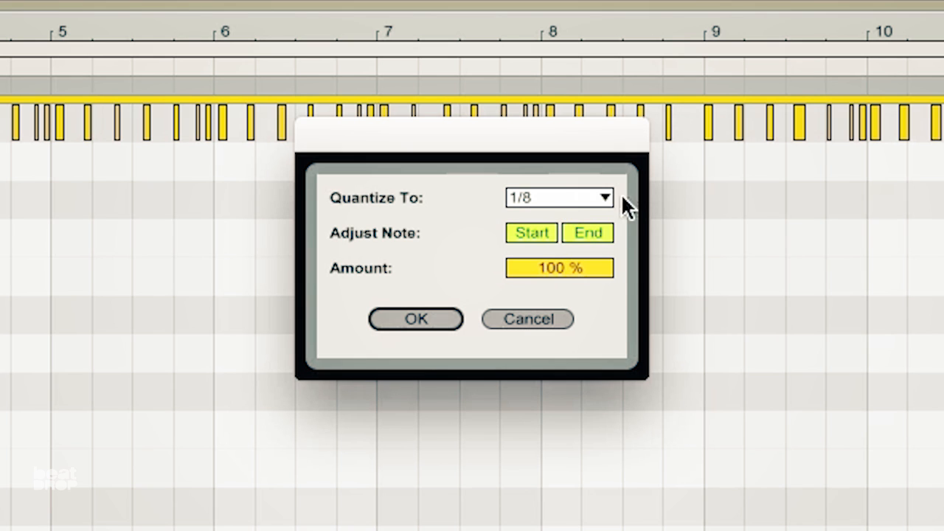
left_click(562, 193)
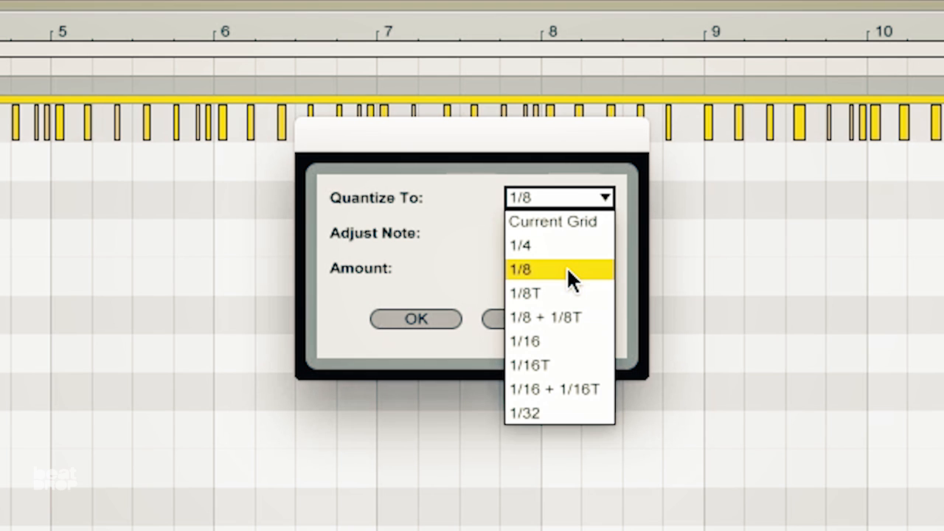
left_click(571, 340)
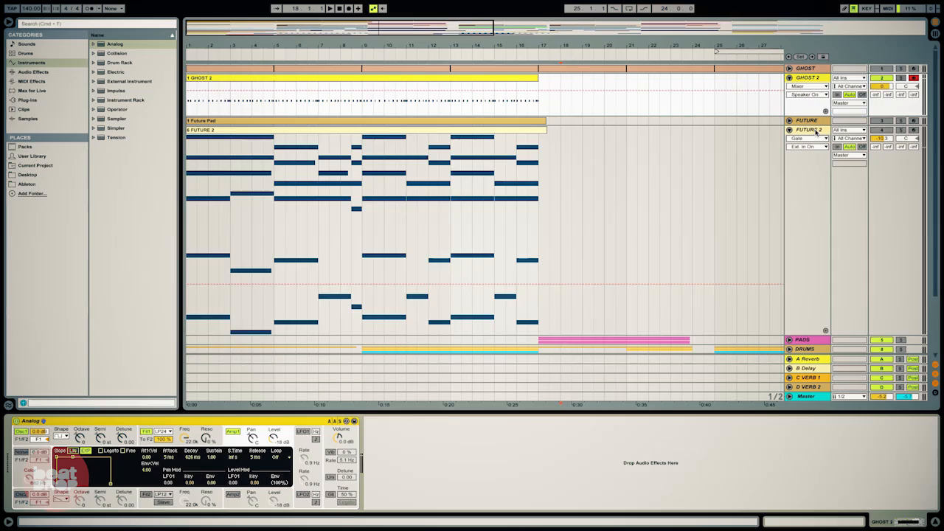
Step: Enable sidechain on FUTURE 2's Gate and set its audio source to GHOST 2
left_click(813, 132)
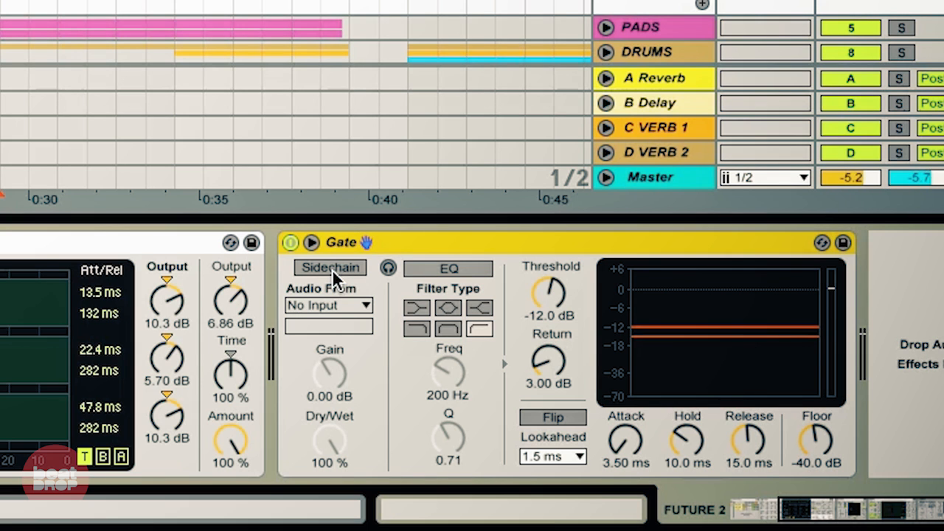
left_click(332, 268)
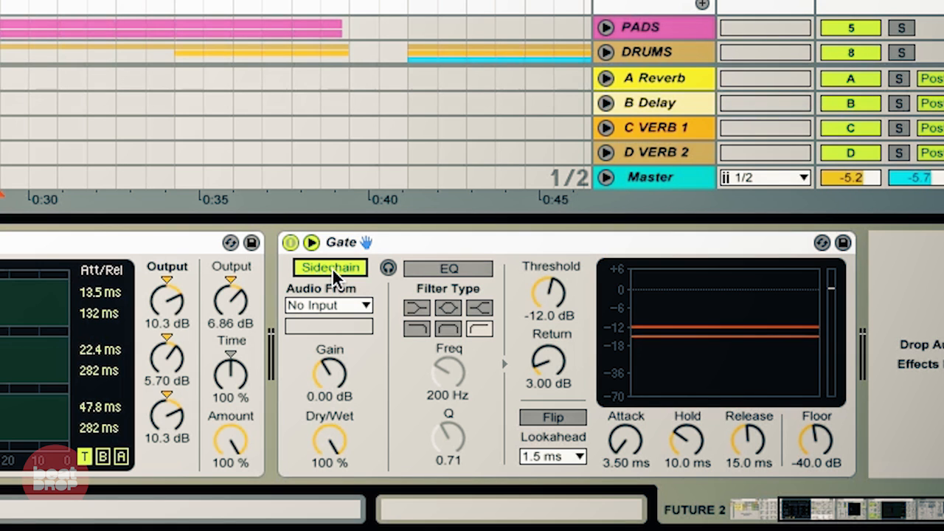
left_click(351, 309)
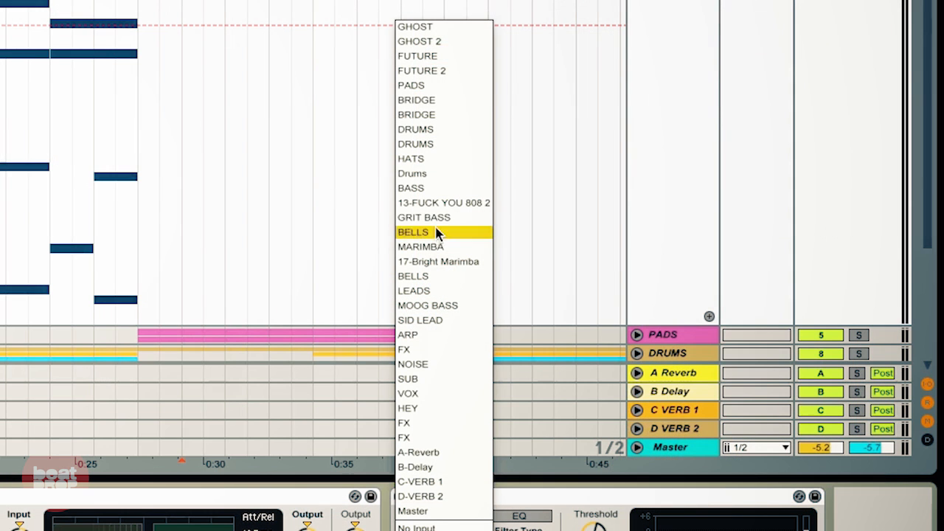
left_click(436, 41)
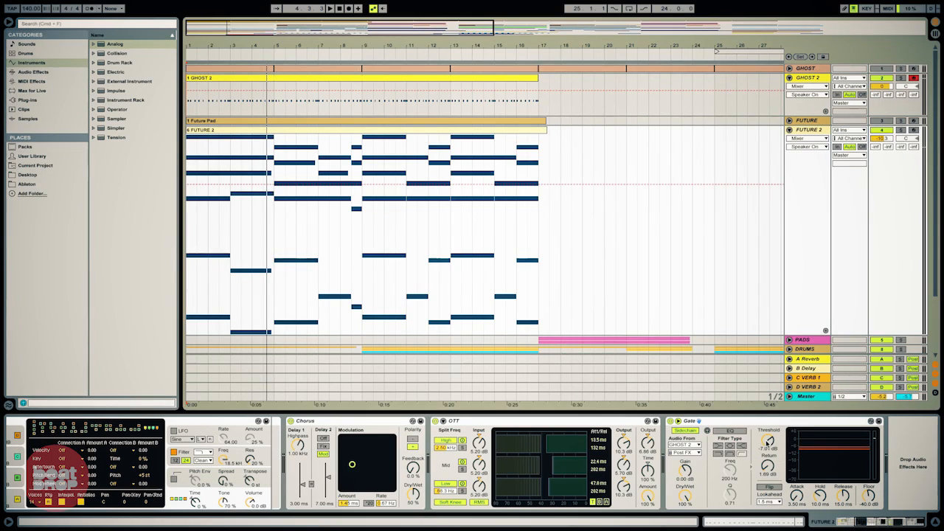
Step: Lower the Gate's threshold and raise its return to chop the pad rhythmically
left_click_drag(768, 443, 770, 450)
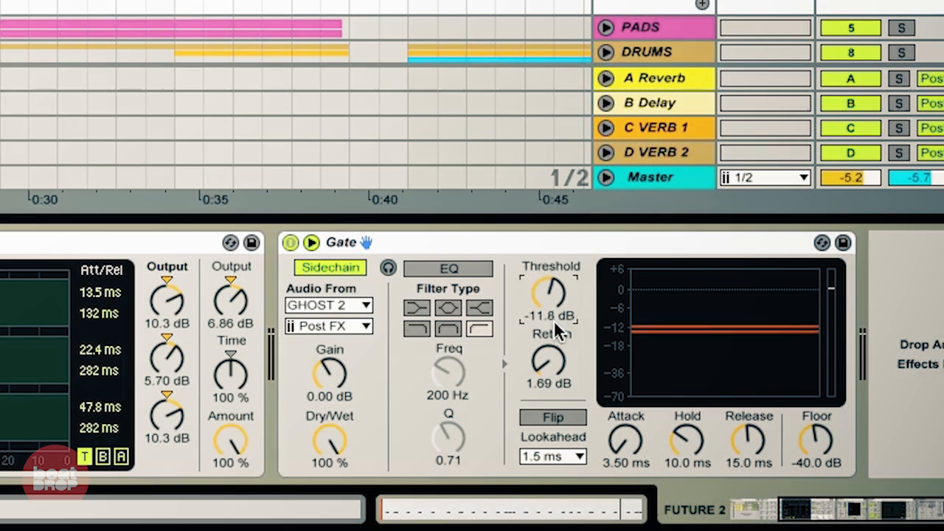
left_click_drag(554, 324, 552, 326)
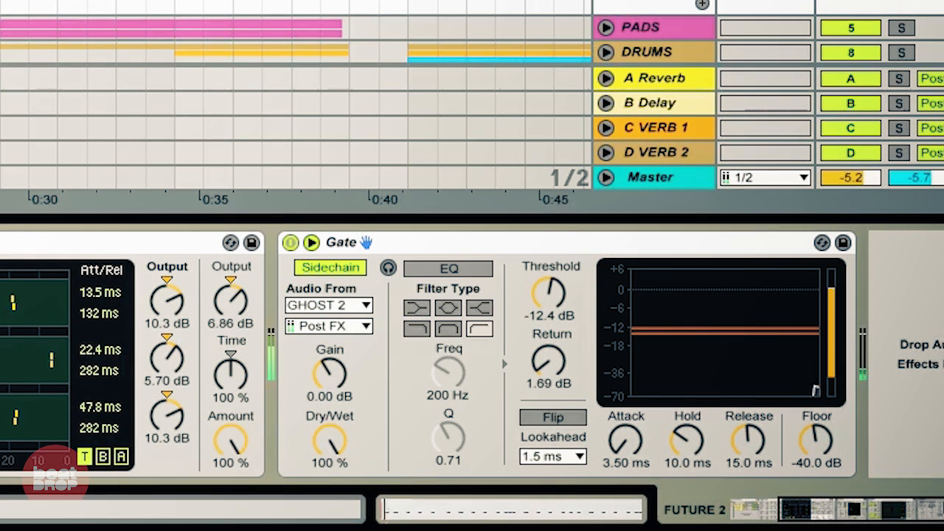
left_click_drag(542, 291, 548, 309)
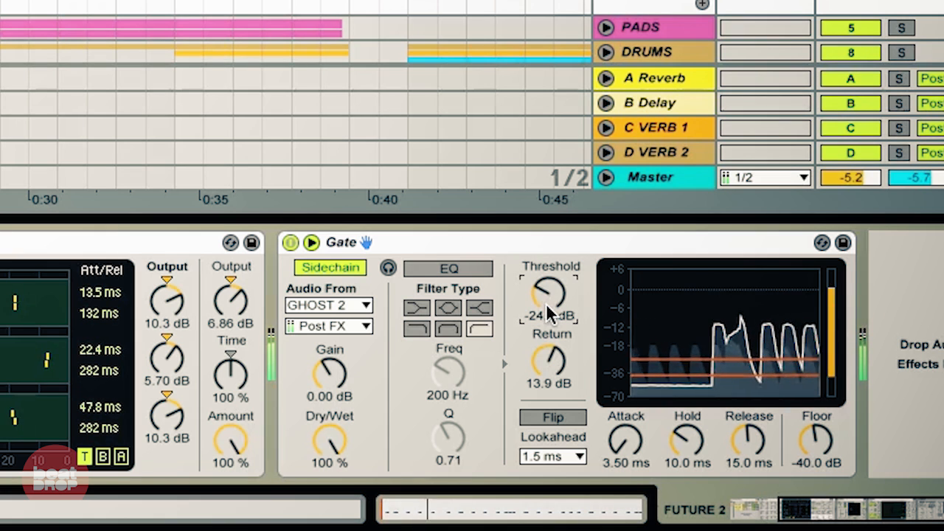
left_click_drag(547, 373, 548, 379)
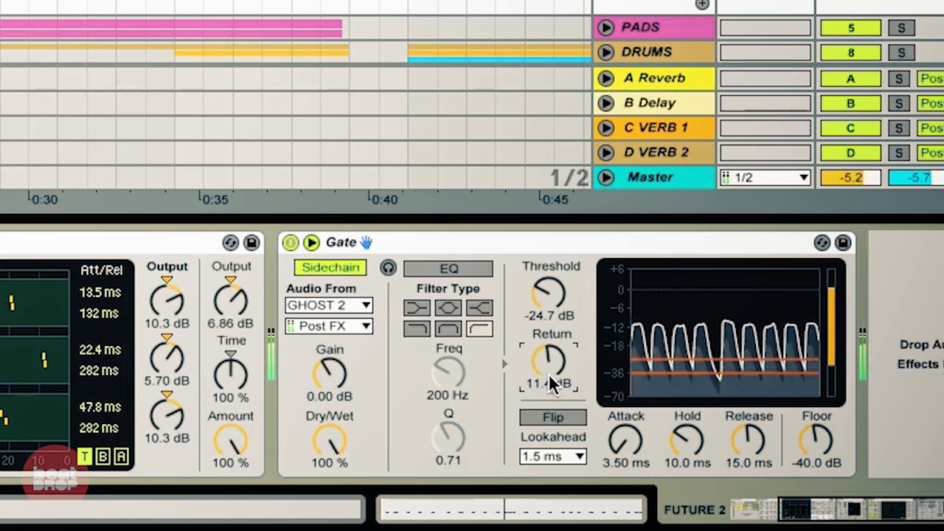
left_click_drag(552, 302, 548, 338)
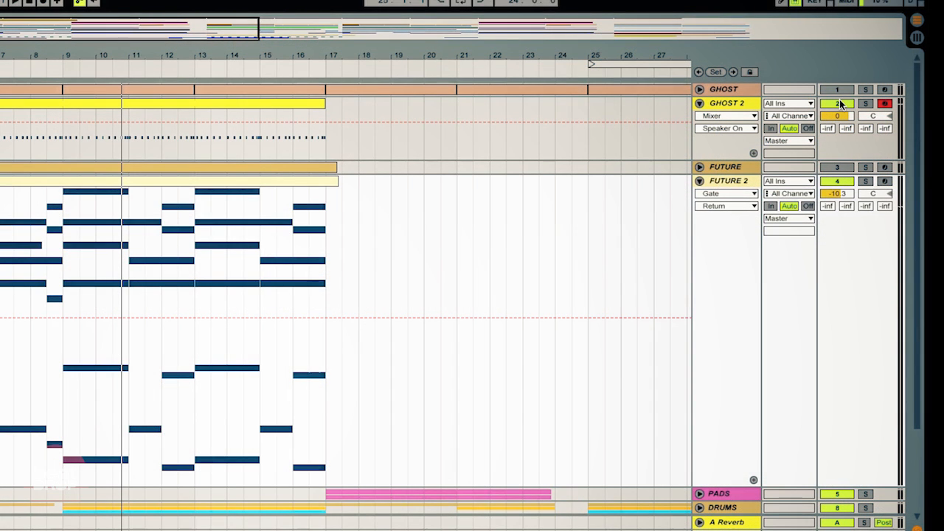
Step: Mute the GHOST 2 track and play the arrangement to hear the gated pad
left_click(838, 104)
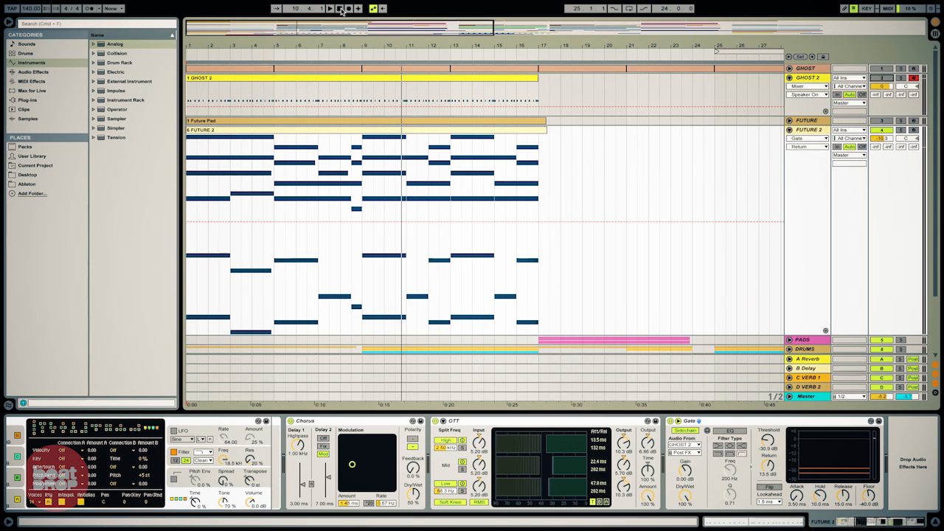
left_click(331, 9)
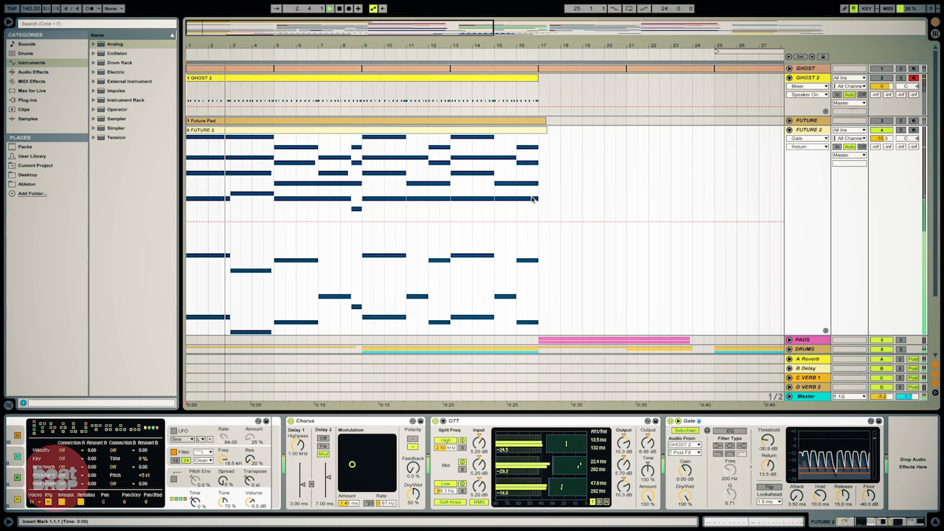
left_click(338, 8)
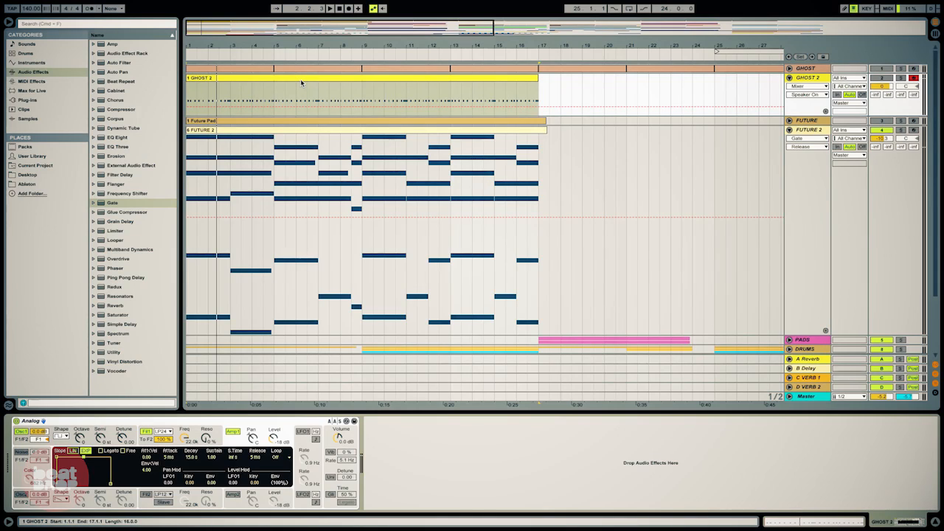
Step: Open the GHOST 2 clip, select all notes and shorten them to very short lengths, then audition
double_click(300, 83)
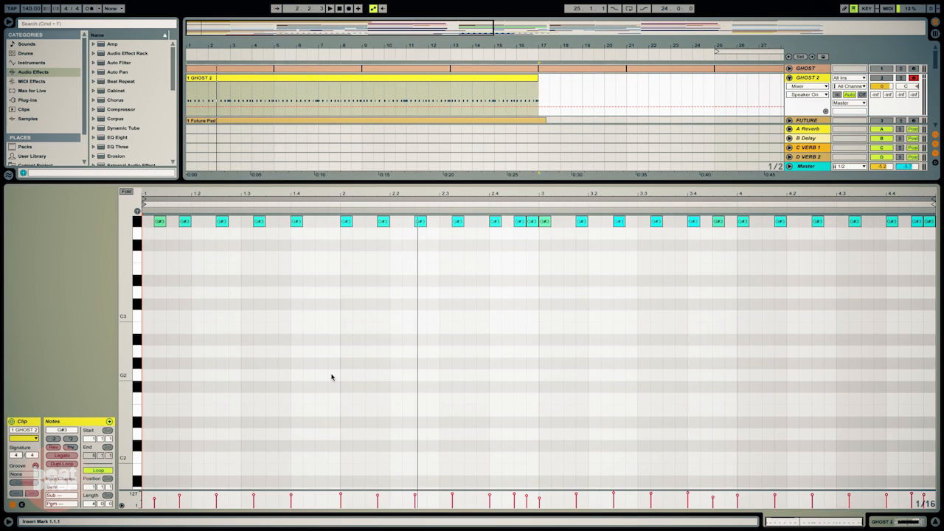
left_click(331, 376)
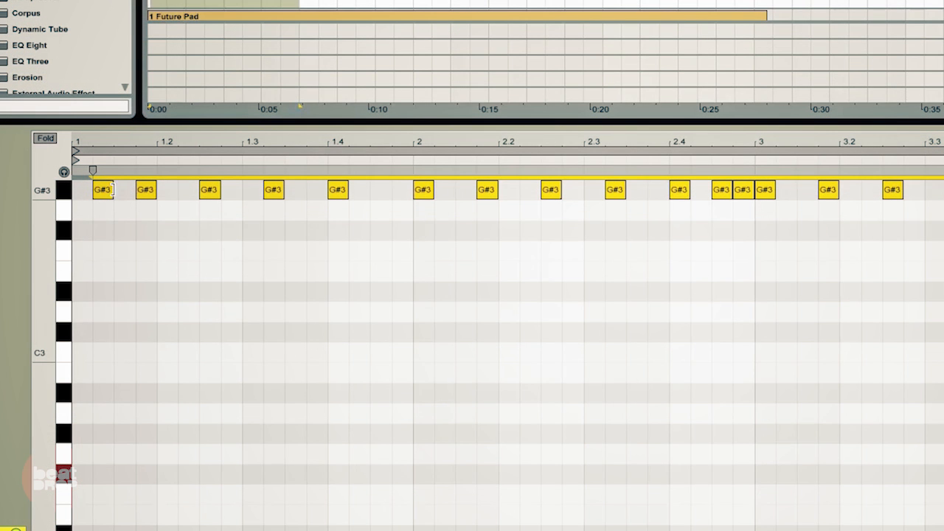
left_click_drag(112, 190, 101, 190)
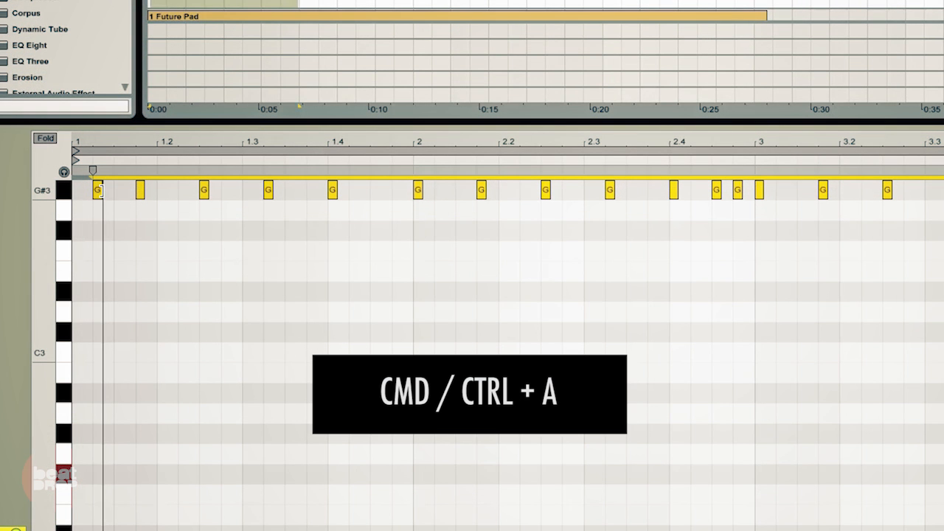
left_click_drag(98, 190, 97, 191)
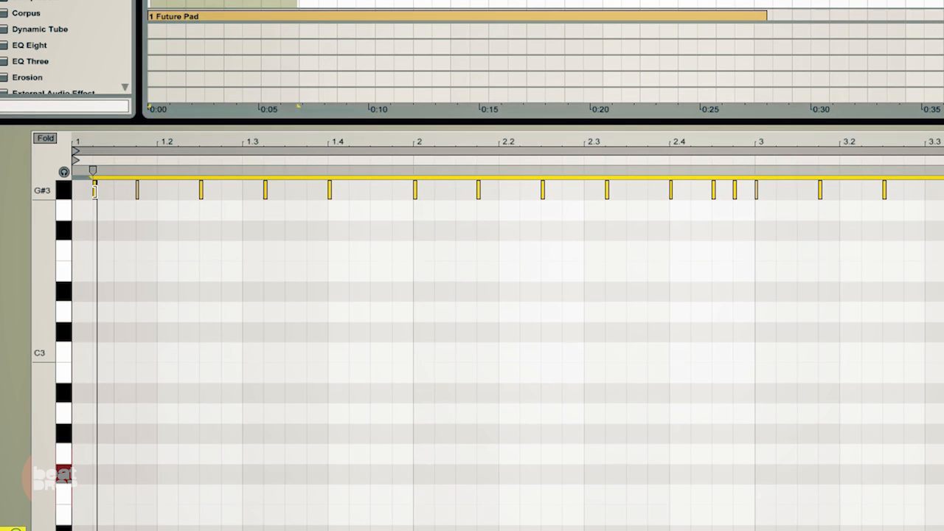
key("space")
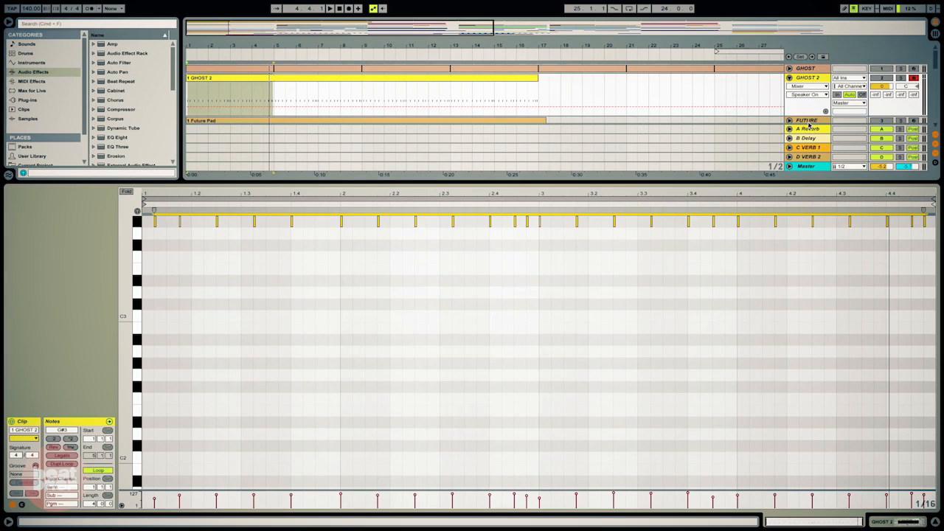
Step: Add an Auto Filter after the Gate on FUTURE 2 and select its frequency control
scroll(807, 122, "down", 3)
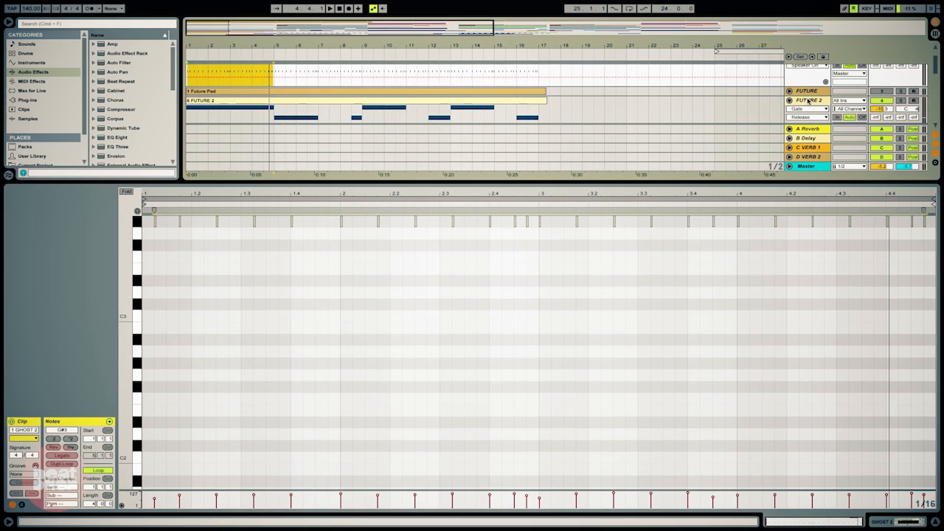
left_click(810, 100)
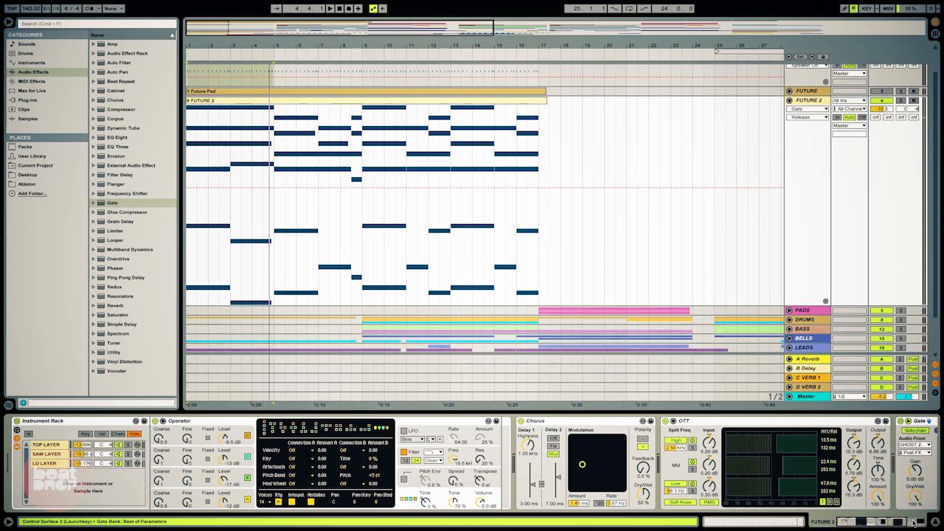
left_click(893, 522)
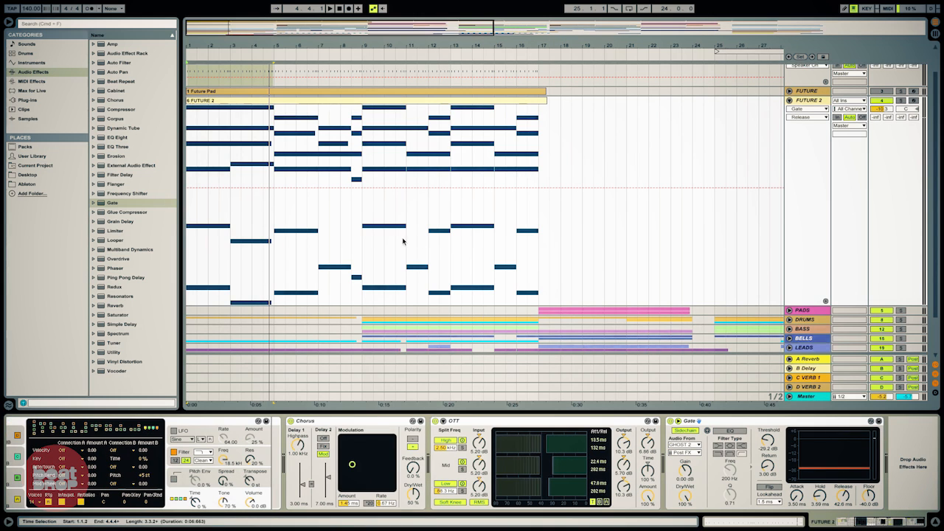
left_click(103, 63)
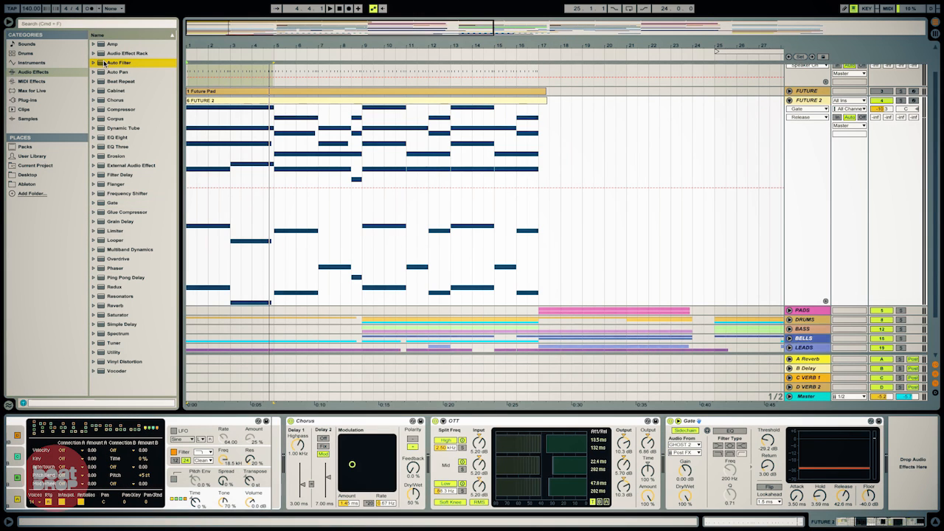
left_click_drag(914, 439, 913, 440)
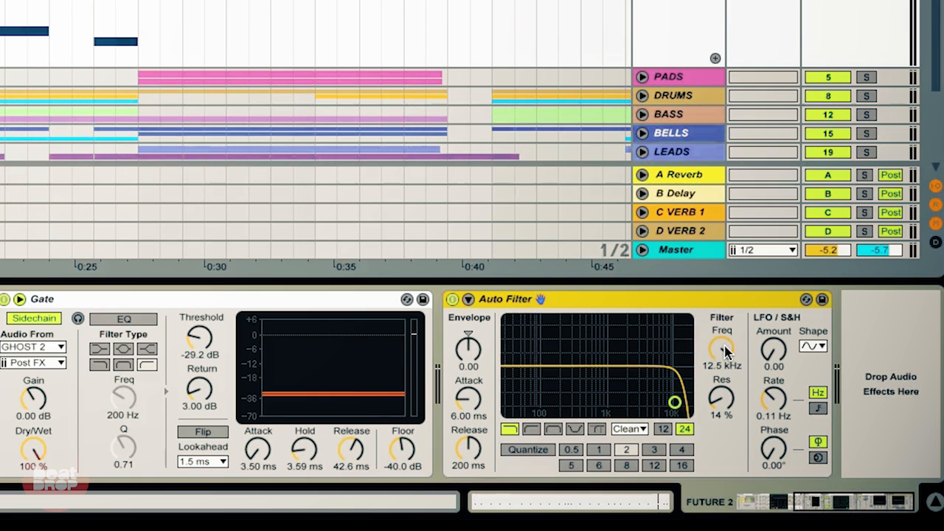
left_click(726, 352)
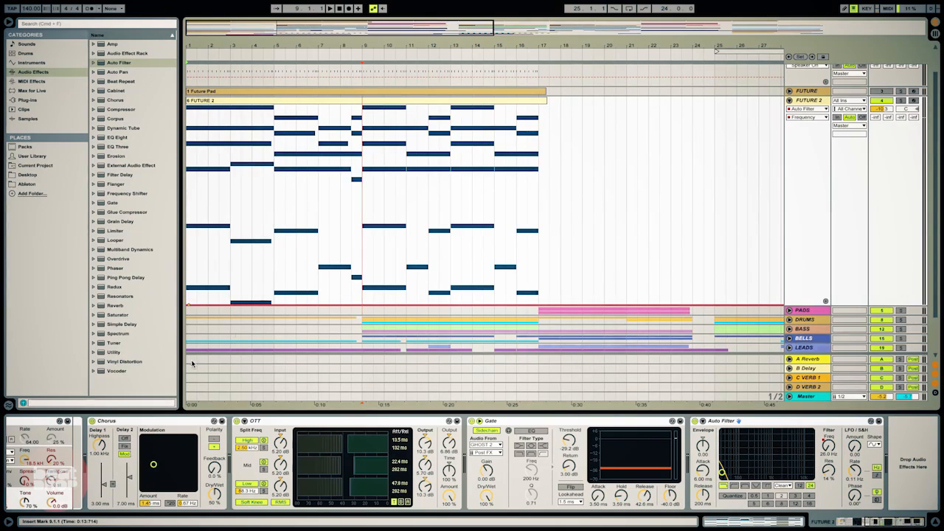
Step: Draw a rising Auto Filter frequency automation ramp on FUTURE 2 from bar 1 onward
left_click_drag(360, 305, 361, 129)
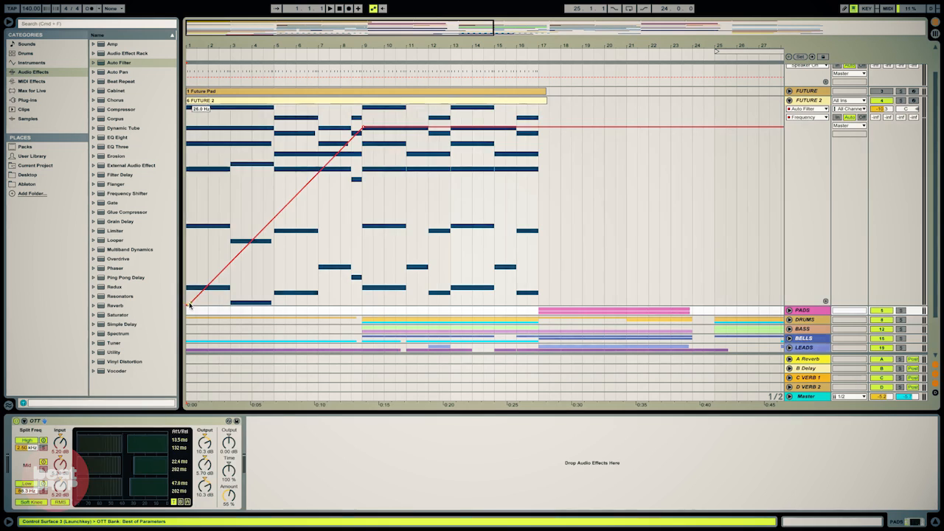
left_click_drag(187, 305, 188, 258)
left_click_drag(186, 211, 186, 223)
left_click_drag(367, 129, 367, 157)
left_click_drag(523, 158, 535, 107)
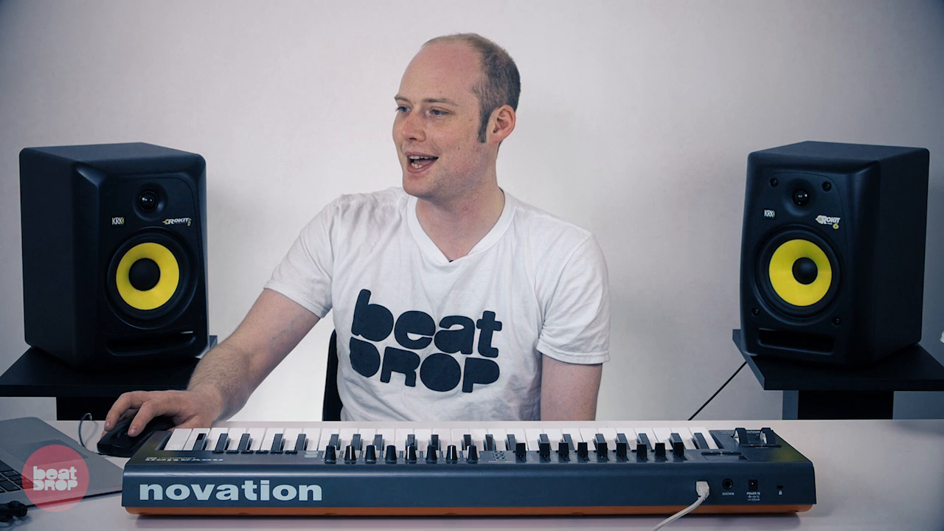